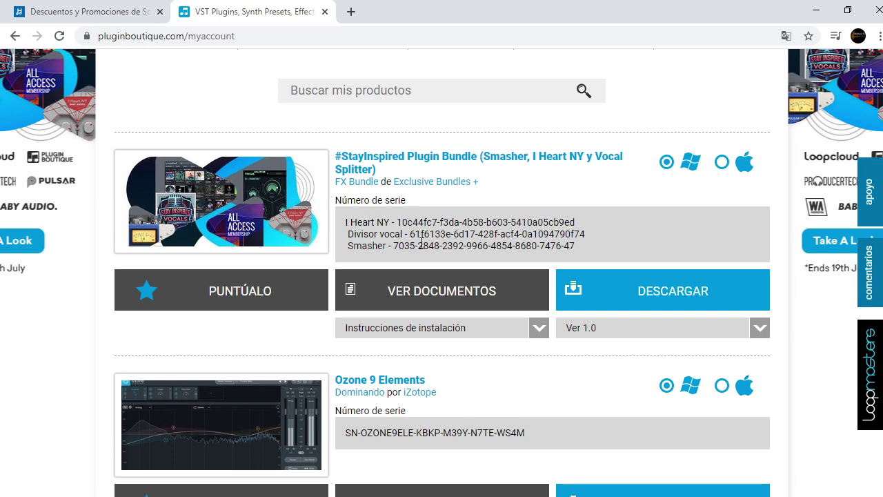
# Examine the #StayInspired Plugin Bundle entry in the account's product list, including its serial numbers and download options
pyautogui.scroll(1, 554, 245)
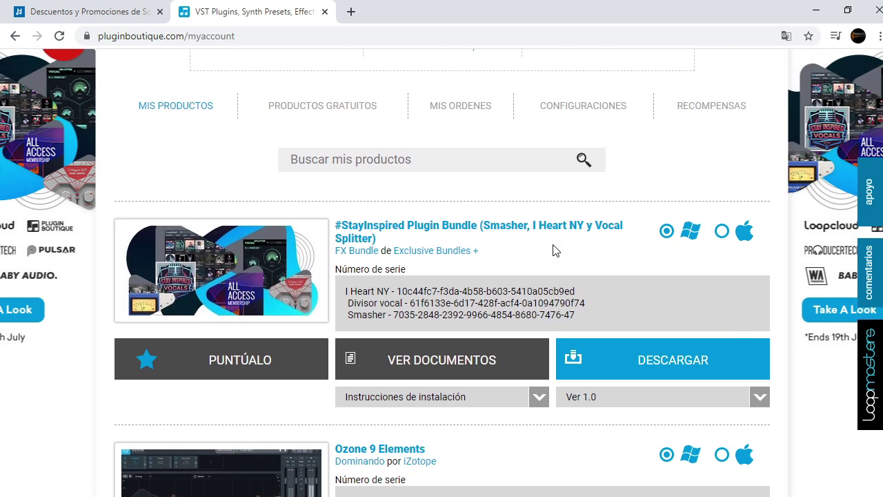
pyautogui.scroll(1, 555, 207)
pyautogui.scroll(-2, 525, 241)
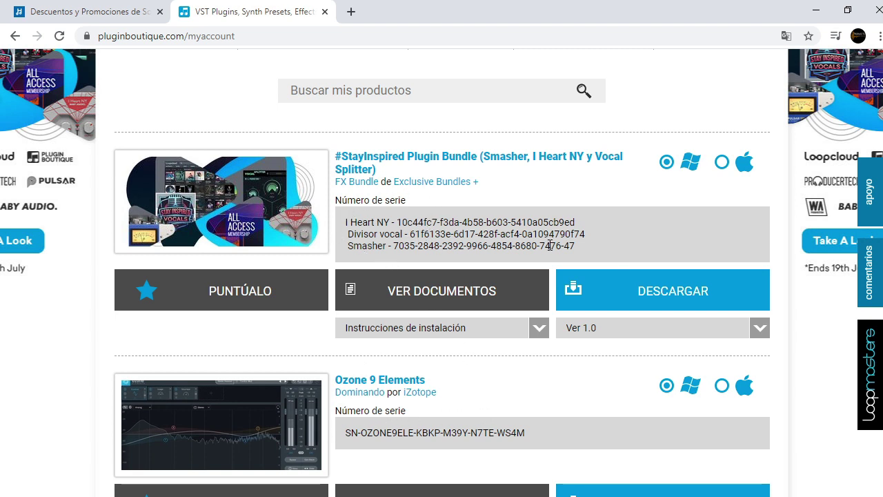
pyautogui.scroll(1, 552, 248)
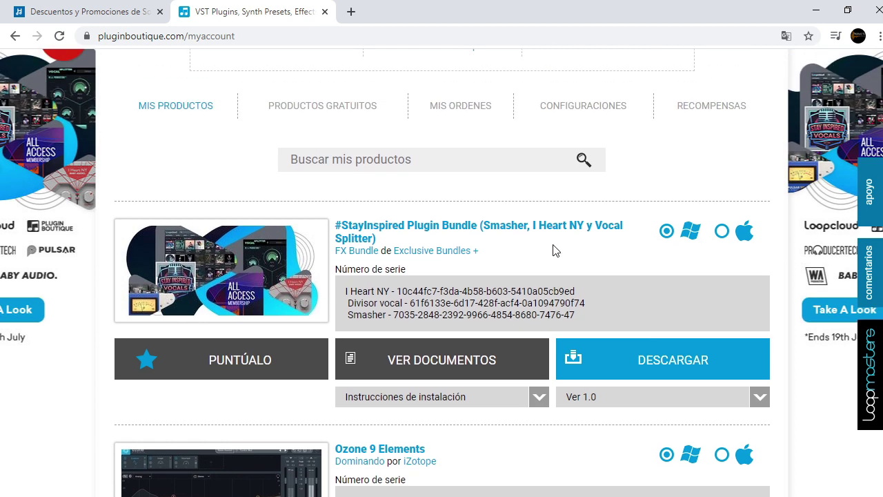
pyautogui.scroll(1, 555, 250)
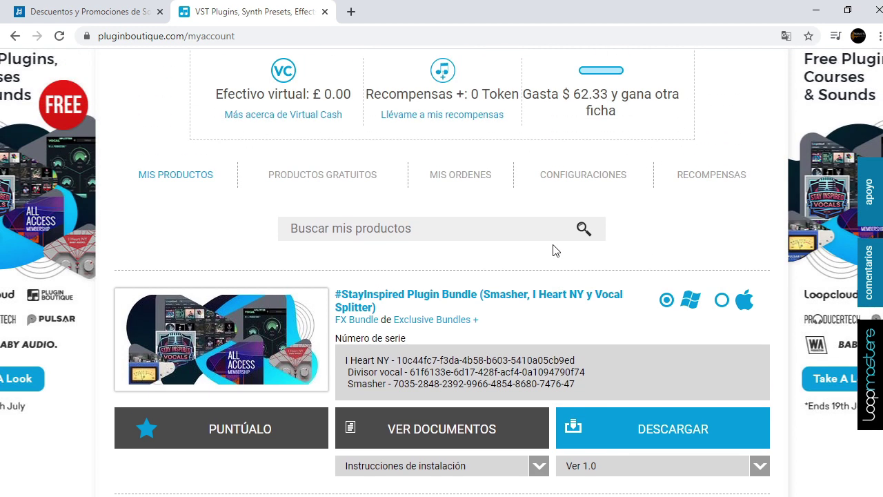
pyautogui.scroll(-2, 554, 251)
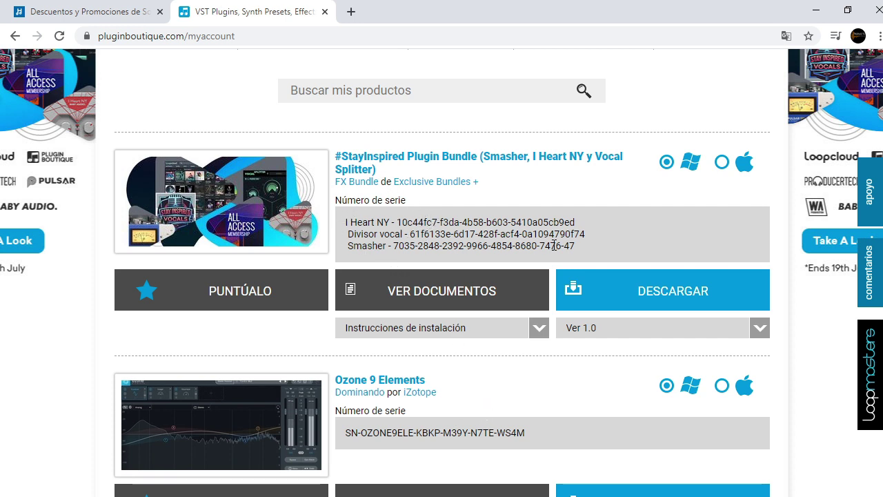
pyautogui.scroll(1, 556, 248)
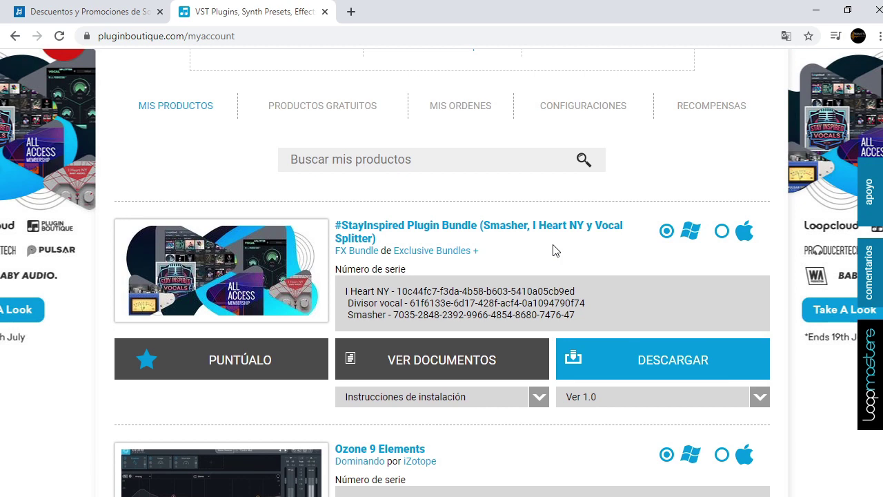
pyautogui.scroll(1, 556, 250)
pyautogui.scroll(-2, 548, 266)
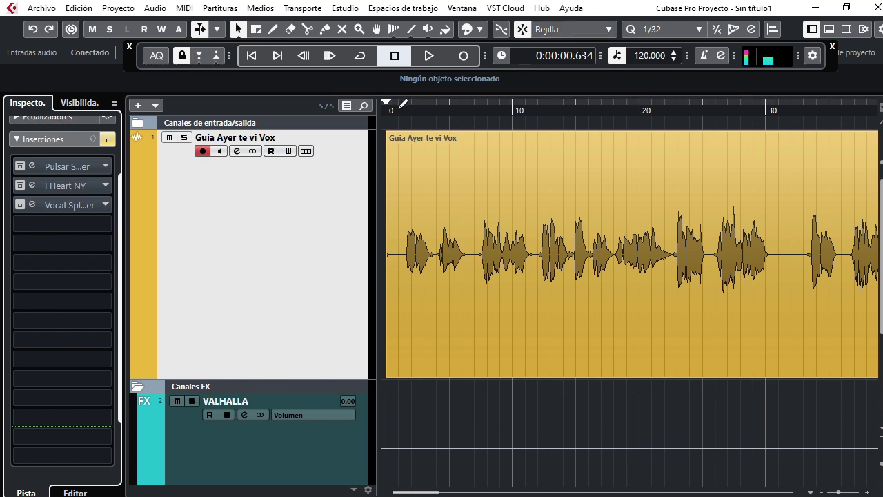
# Switch to Cubase, audition the Guia Ayer te vi Vox track with its inserts bypassed, and return the cursor to the start
pyautogui.press('space')
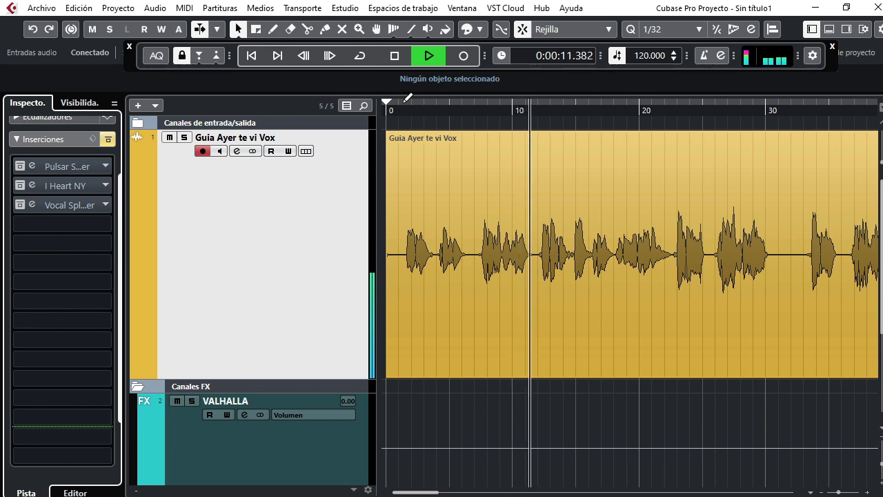
pyautogui.press('space')
pyautogui.click(257, 57)
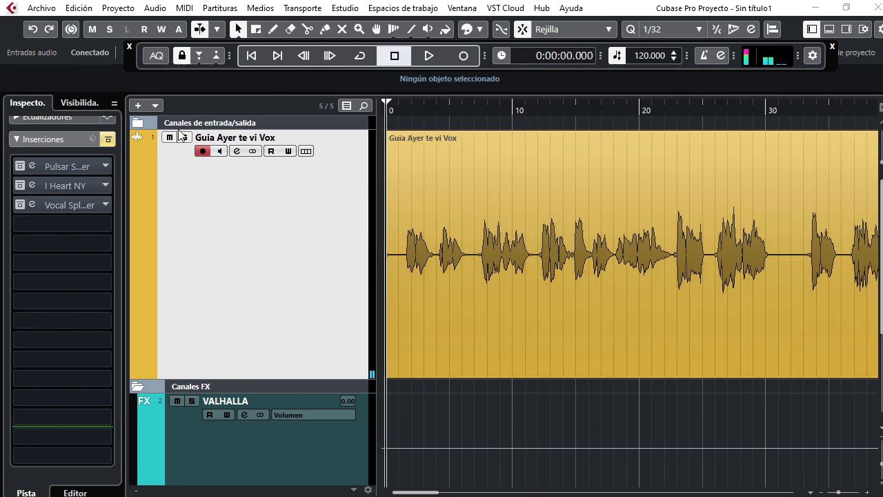
# Open the Pulsar Smasher insert on the vocal track, place its window over the middle of the project, and take it out of bypass
pyautogui.click(32, 161)
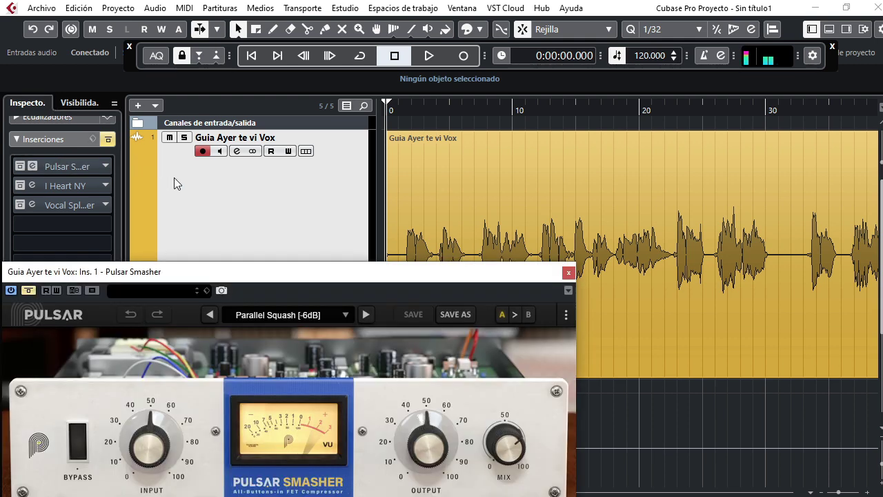
pyautogui.moveTo(251, 270); pyautogui.dragTo(425, 162)
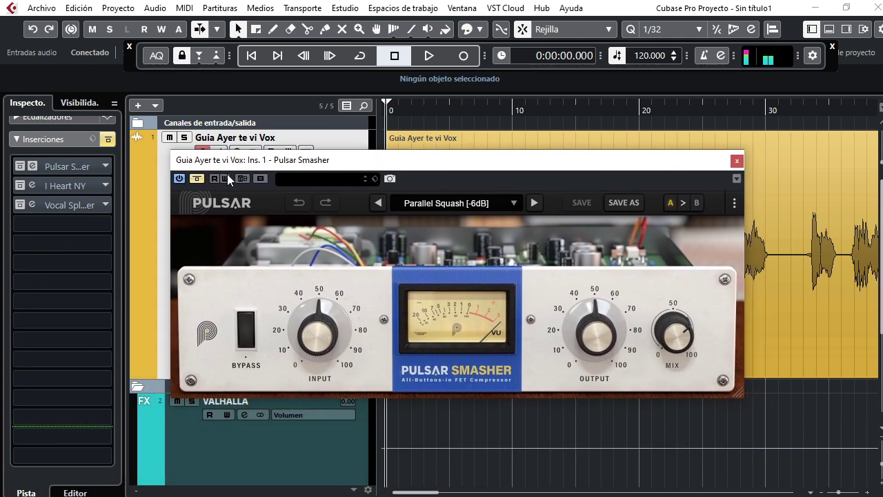
pyautogui.click(198, 180)
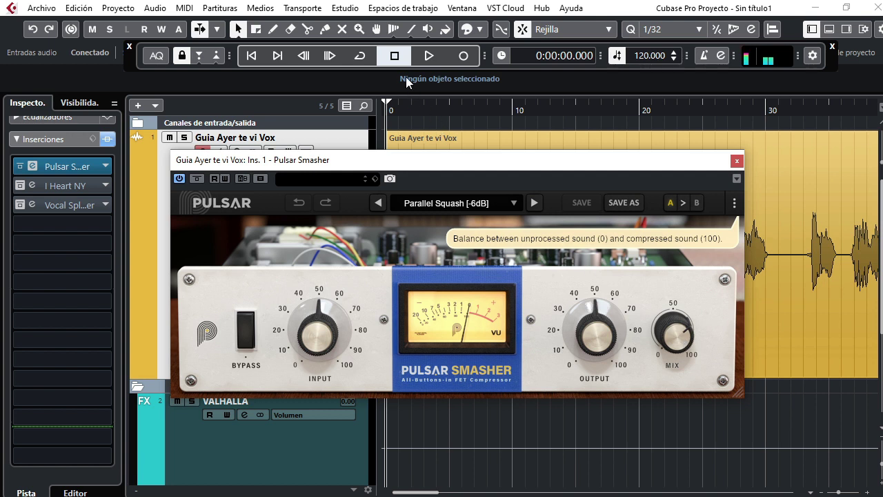
pyautogui.click(395, 59)
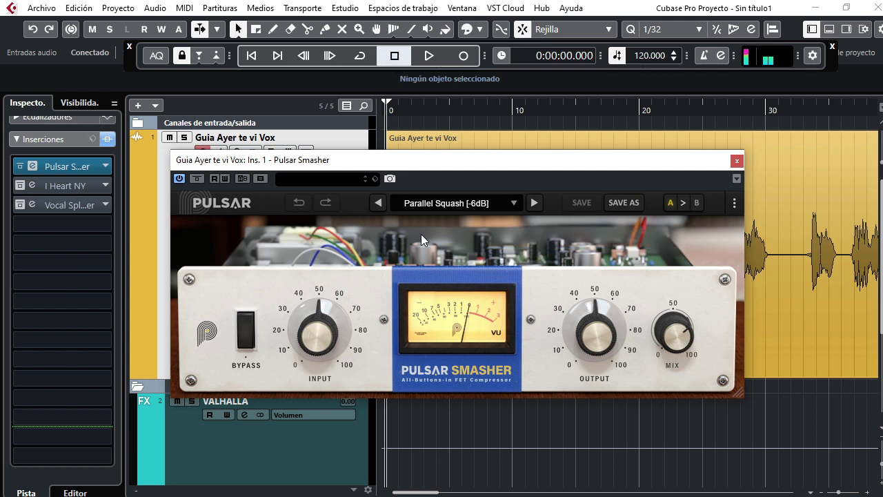
# Audition the vocal with Pulsar Smasher's mix raised to 100 %, then stop playback and undo the mix change
pyautogui.press('space')
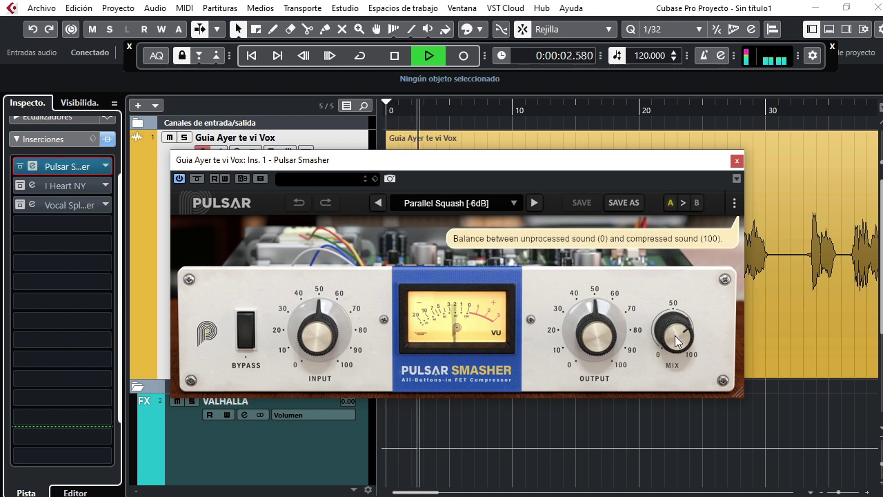
pyautogui.click(676, 340)
pyautogui.moveTo(675, 340); pyautogui.dragTo(674, 263)
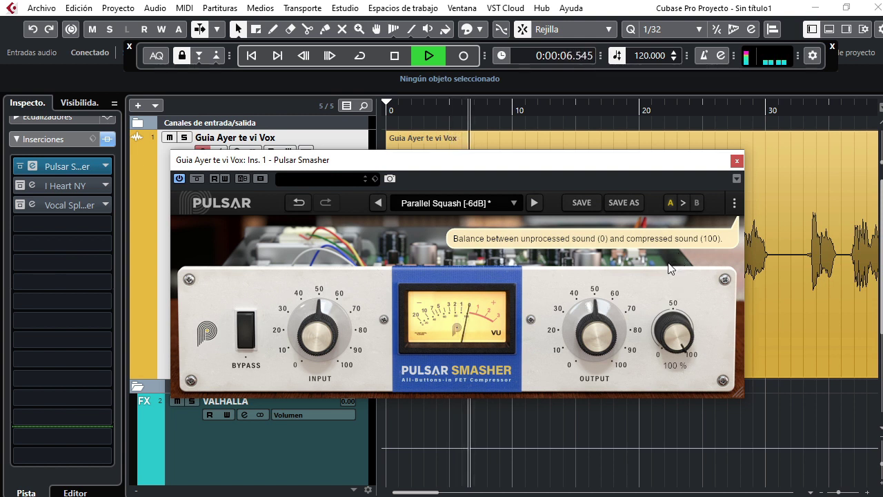
pyautogui.moveTo(434, 338)
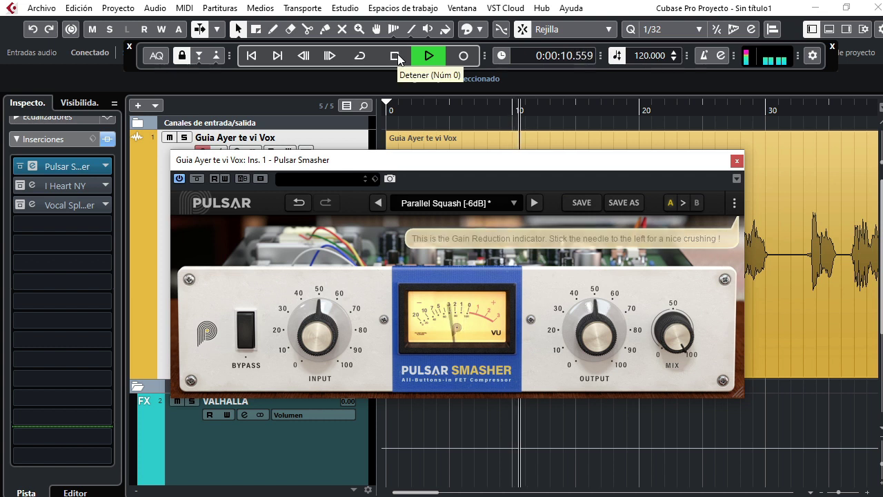
pyautogui.click(399, 56)
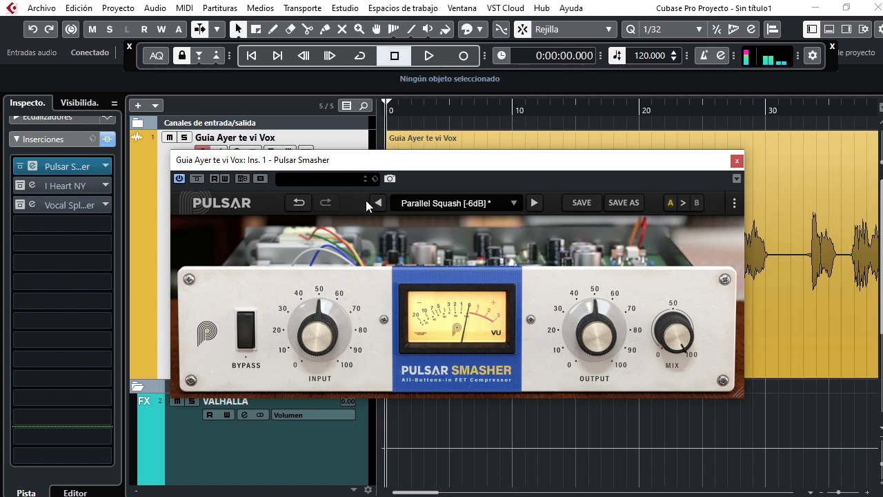
pyautogui.click(298, 203)
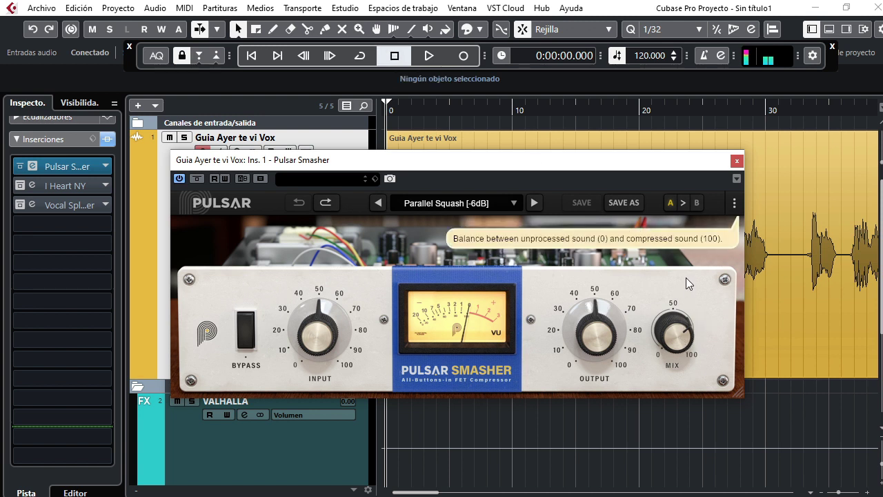
# Audition the vocal through Pulsar Smasher's Parallel Squash [-6dB] preset and return the cursor to the start
pyautogui.press('space')
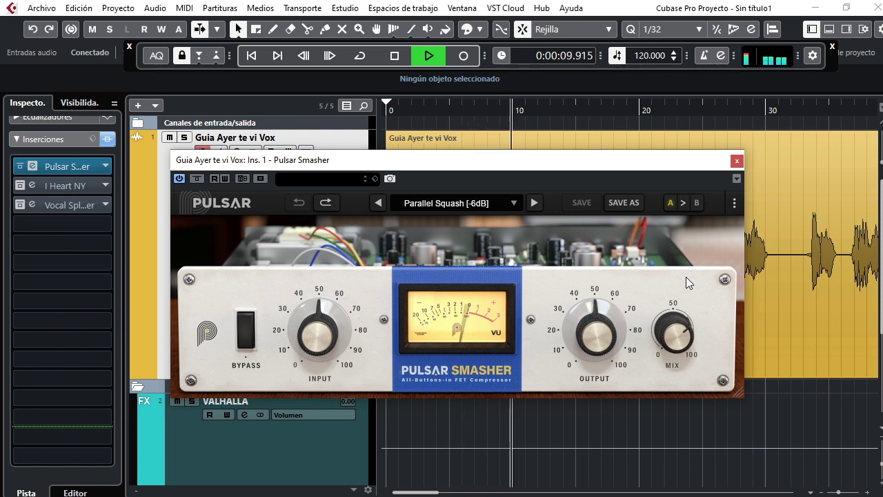
pyautogui.press('space')
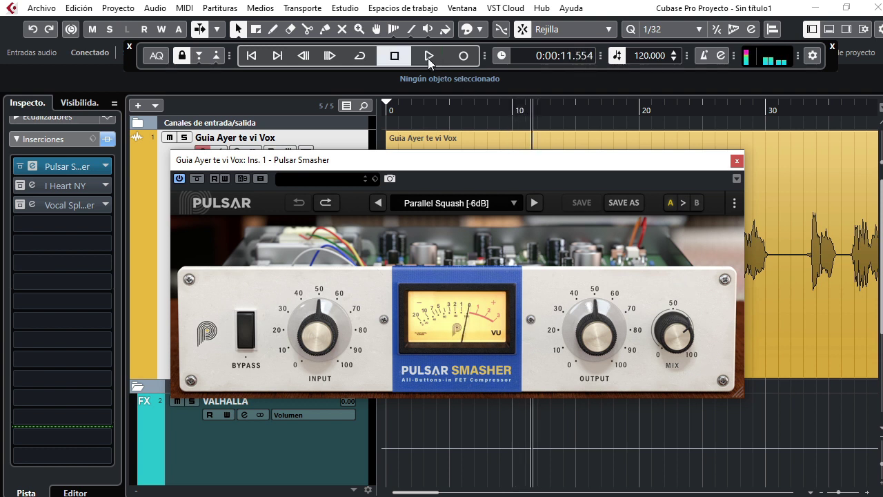
pyautogui.click(400, 58)
# Audition the vocal with Pulsar Smasher's input gain raised to about 80, undo the gain change, and stop playback
pyautogui.moveTo(326, 337)
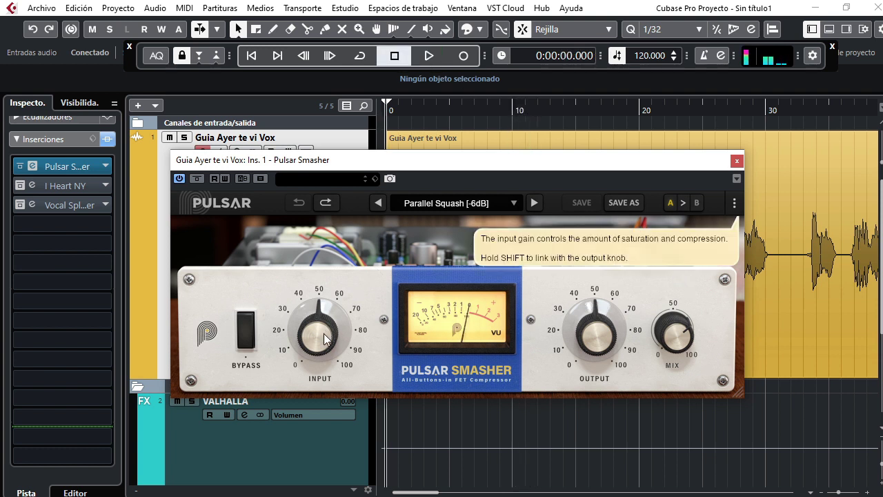
pyautogui.moveTo(597, 325)
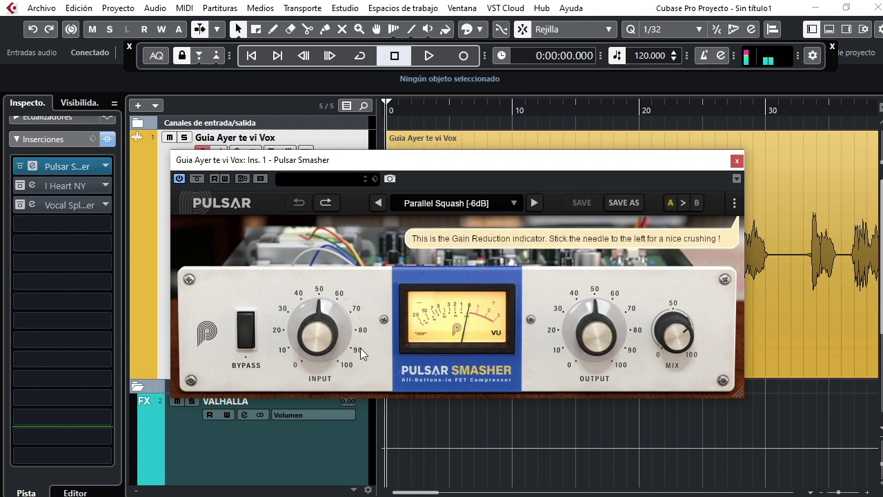
pyautogui.moveTo(318, 332); pyautogui.dragTo(337, 283)
pyautogui.press('space')
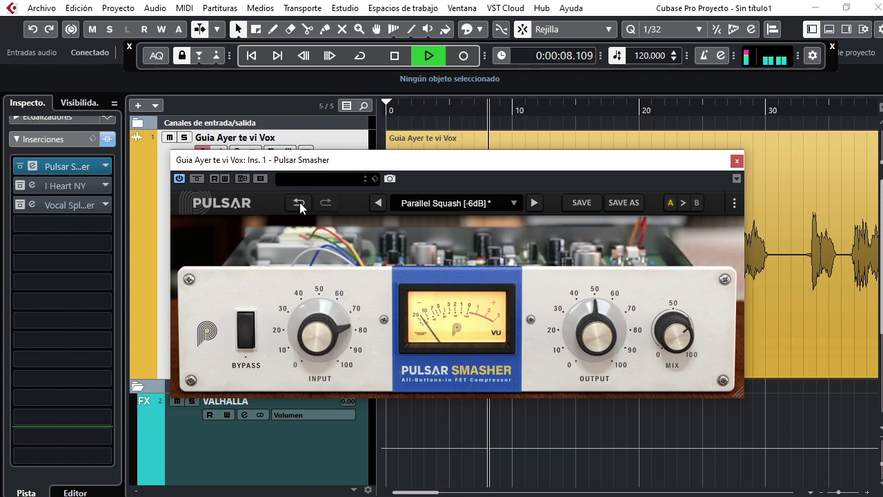
pyautogui.click(300, 202)
pyautogui.press('space')
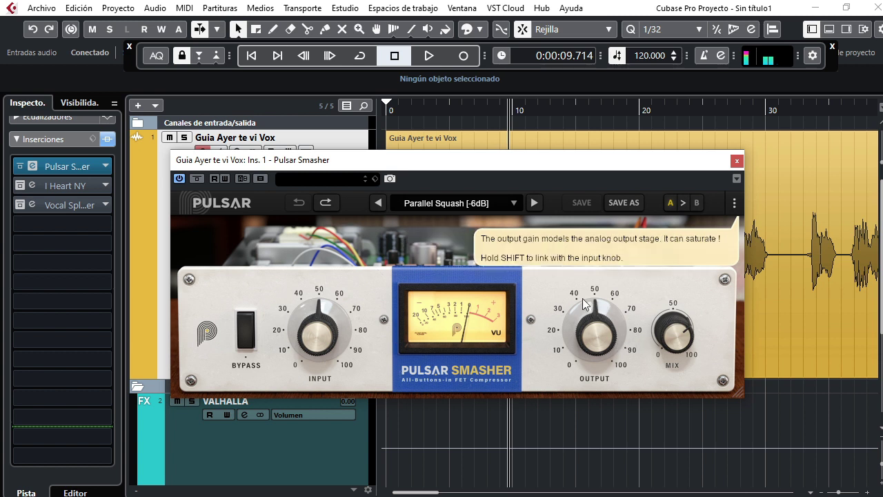
# Close Pulsar Smasher, return the cursor to the start, and open the I Heart NY insert and take it out of bypass
pyautogui.click(737, 160)
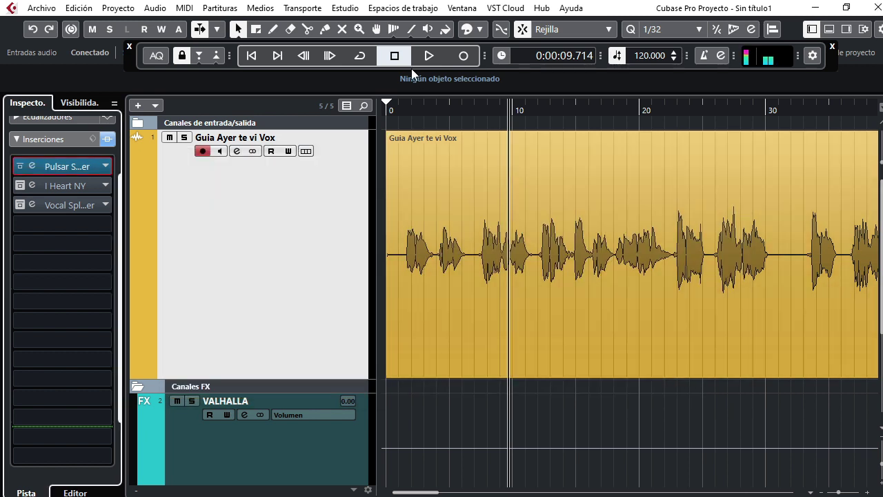
pyautogui.click(396, 56)
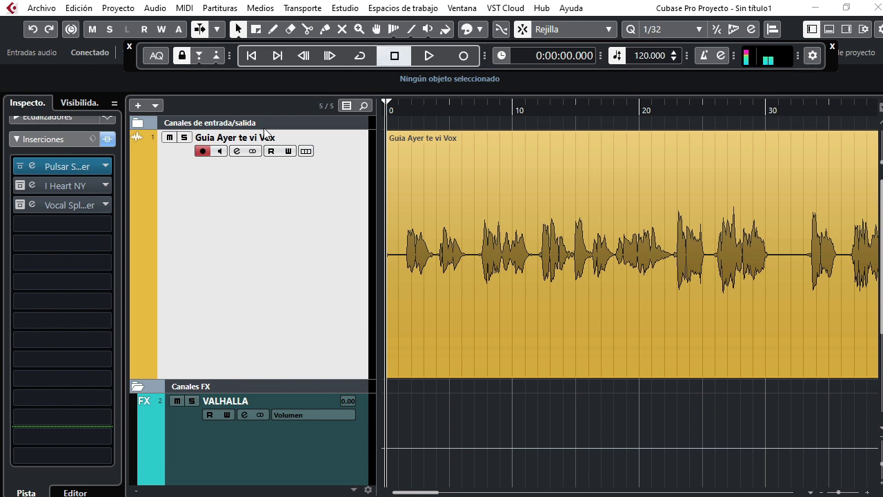
pyautogui.click(32, 185)
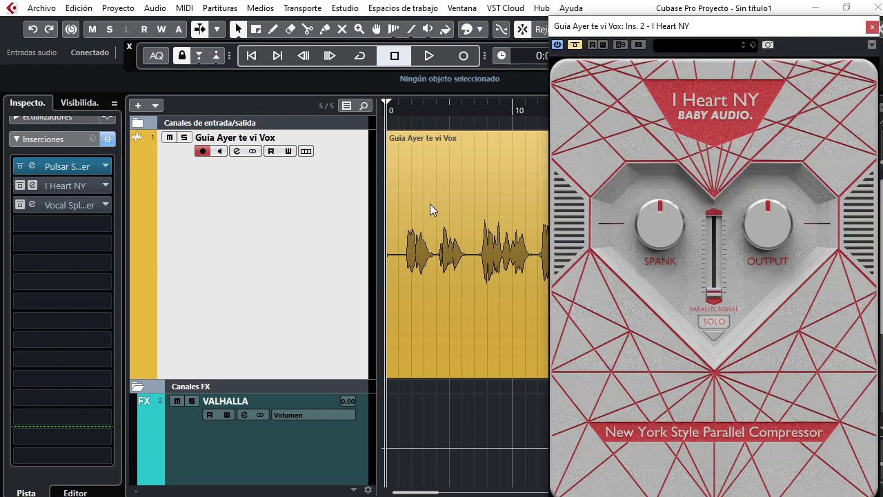
pyautogui.moveTo(694, 28); pyautogui.dragTo(416, 28)
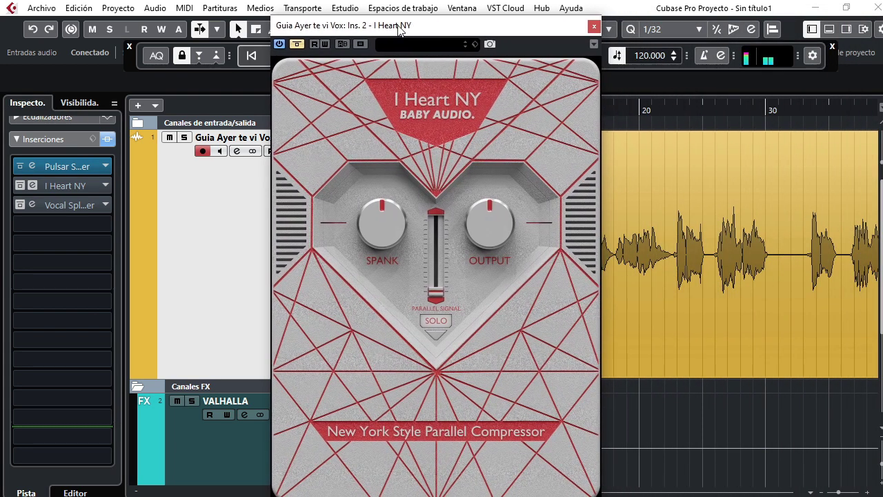
pyautogui.click(297, 44)
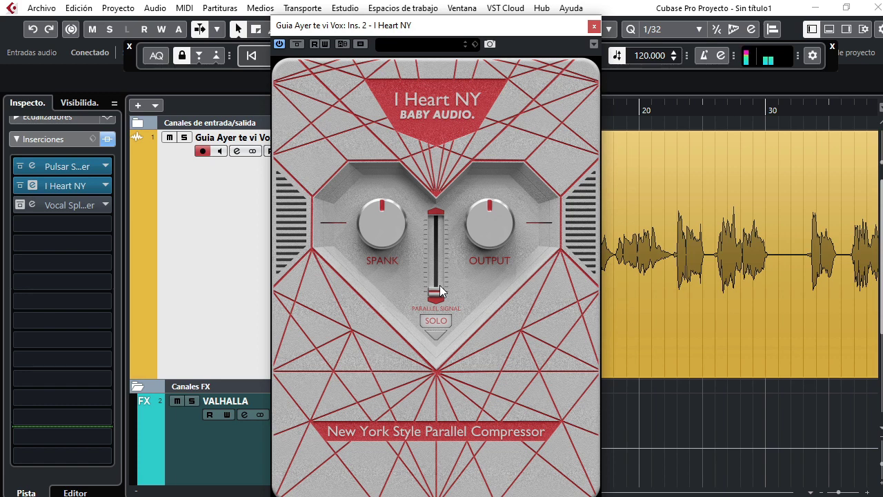
# Raise I Heart NY's Spank knob to about the two o'clock position, keeping the parallel signal fader near its minimum
pyautogui.moveTo(434, 288); pyautogui.dragTo(438, 286)
pyautogui.moveTo(375, 212); pyautogui.dragTo(380, 190)
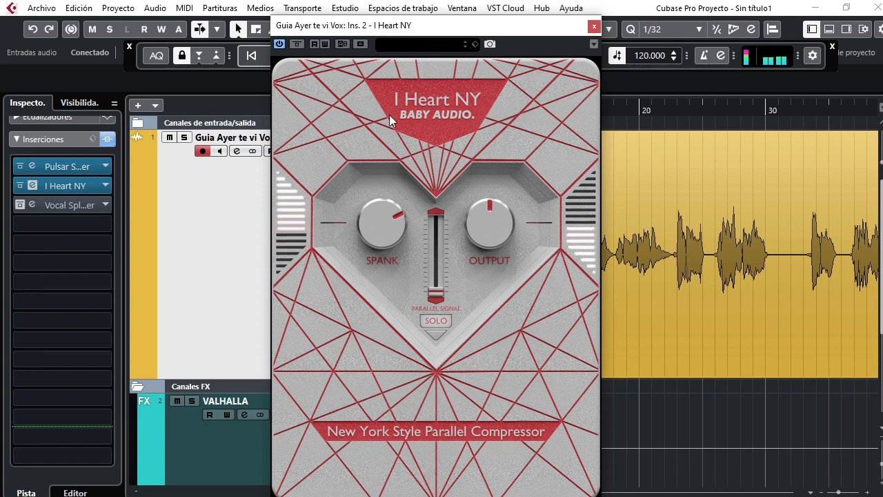
pyautogui.moveTo(412, 26)
pyautogui.mouseDown()
pyautogui.moveTo(389, 82)
pyautogui.moveTo(411, 40)
pyautogui.mouseUp()
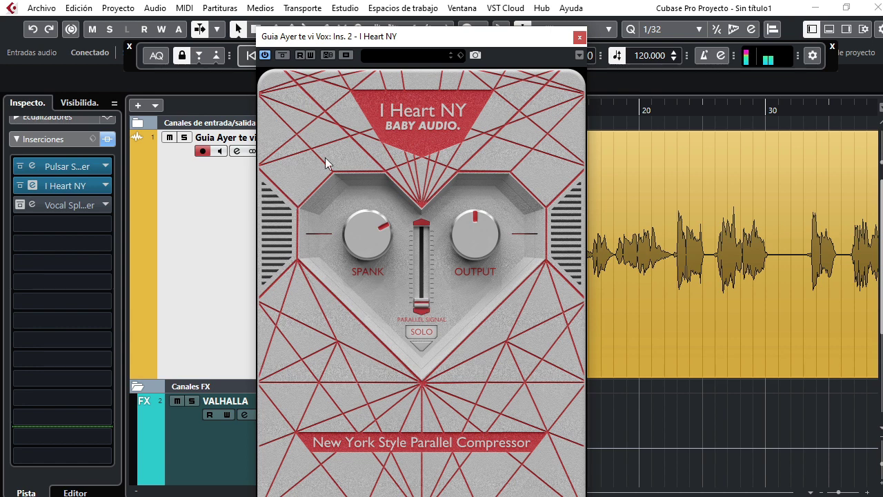
# Solo I Heart NY's parallel signal, audition it with the fader raised to just above halfway, and stop playback at the start
pyautogui.click(419, 332)
pyautogui.moveTo(421, 303); pyautogui.dragTo(421, 258)
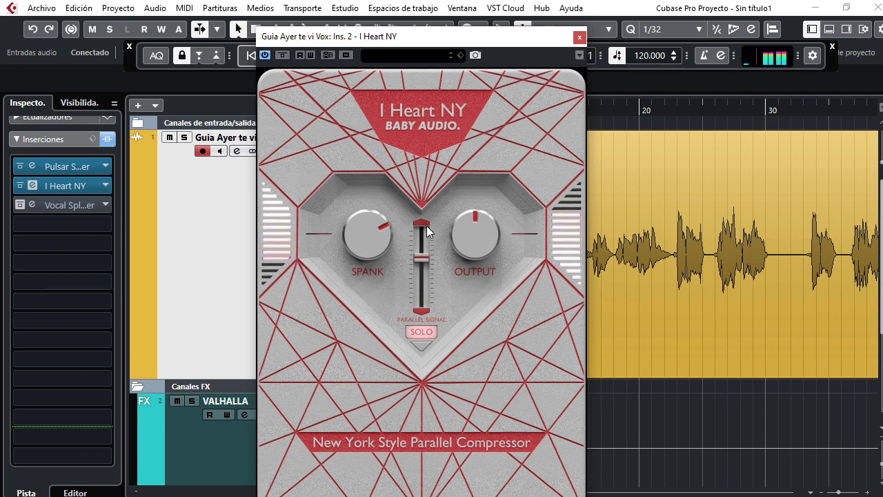
pyautogui.moveTo(394, 36); pyautogui.dragTo(395, 84)
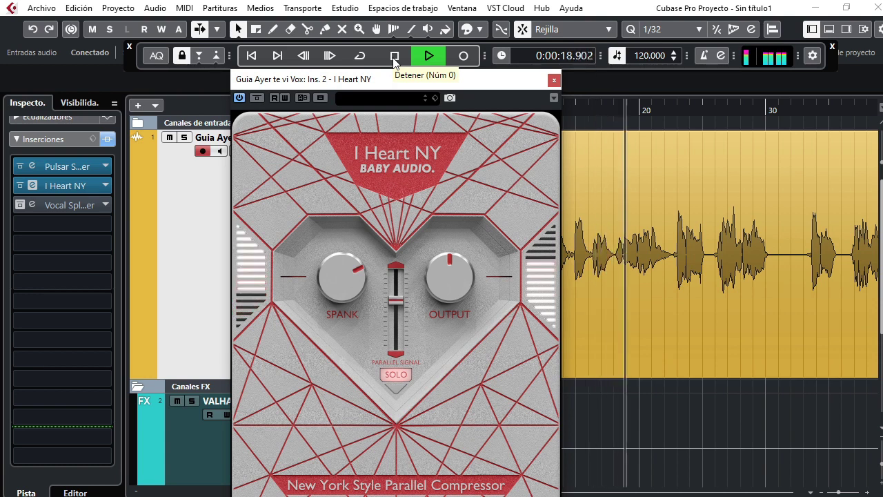
pyautogui.click(394, 56)
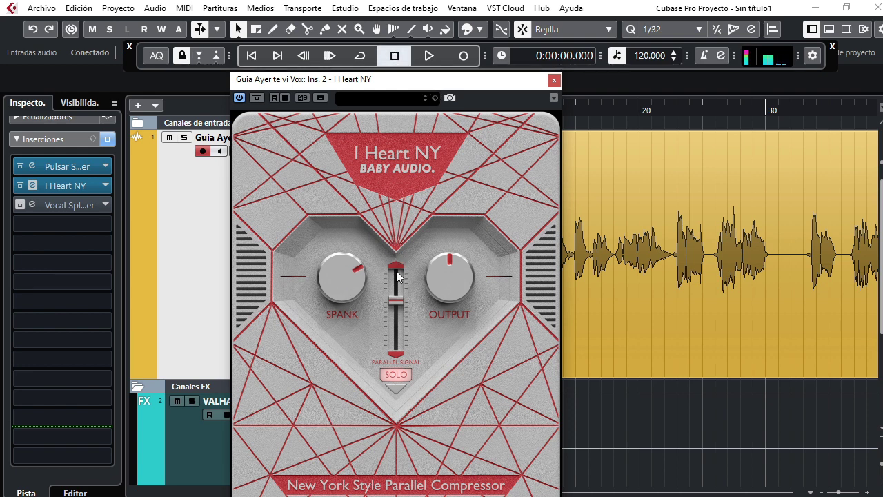
# Lower I Heart NY's parallel signal fader to its minimum
pyautogui.moveTo(397, 301); pyautogui.dragTo(400, 324)
pyautogui.moveTo(400, 380); pyautogui.dragTo(397, 422)
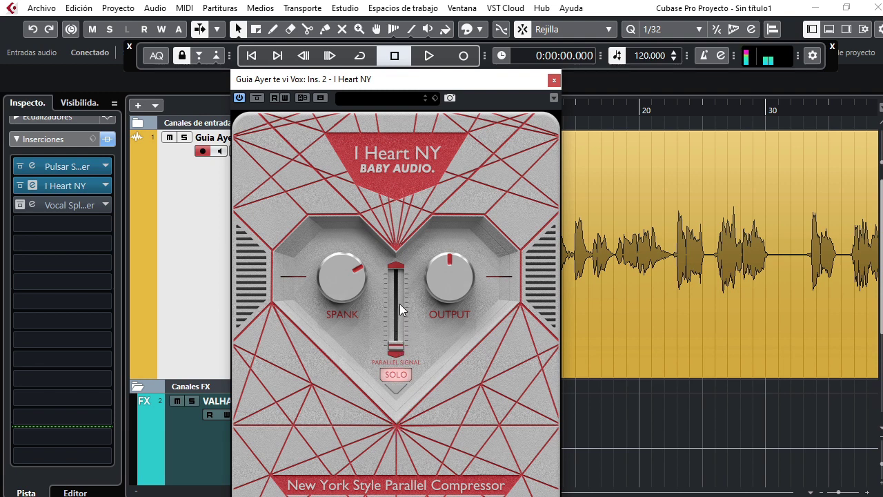
# Play the vocal from the start, turn off I Heart NY's parallel signal solo, and raise the parallel fader to about one-third
pyautogui.click(401, 58)
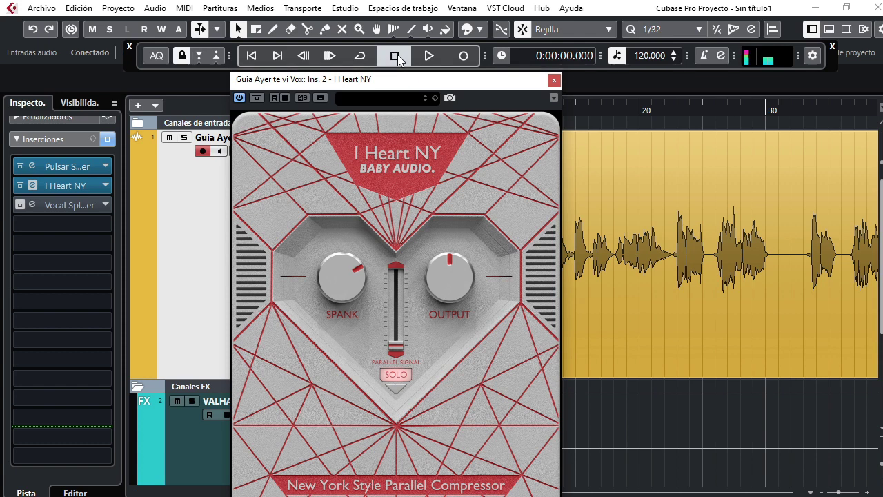
pyautogui.press('space')
pyautogui.click(404, 376)
pyautogui.moveTo(404, 348); pyautogui.dragTo(405, 312)
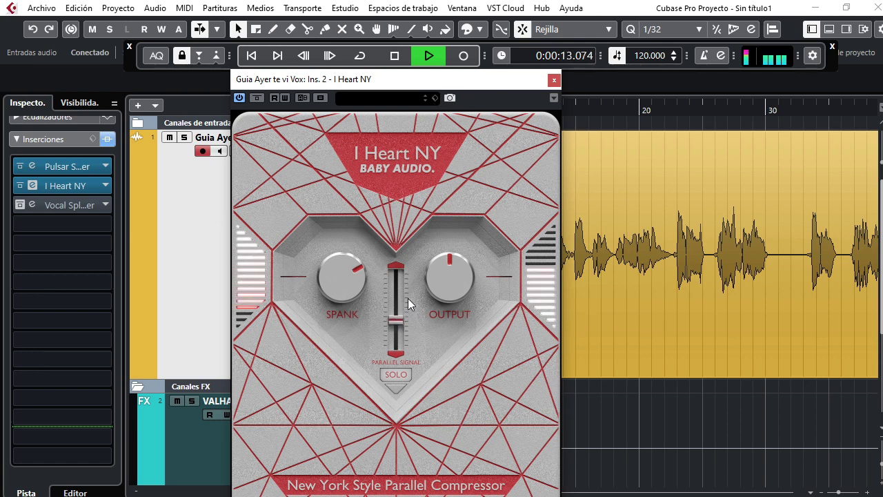
# Compare I Heart NY bypassed and active during playback, and raise its parallel signal fader to about halfway
pyautogui.click(259, 98)
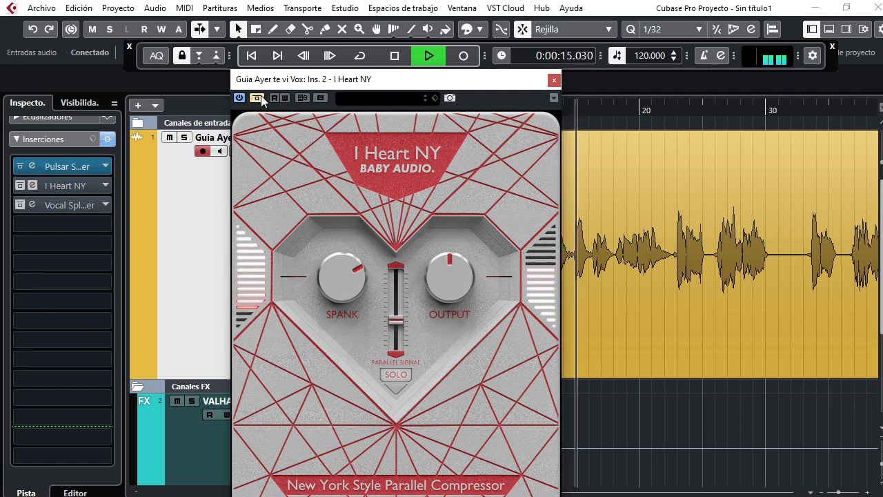
pyautogui.click(261, 97)
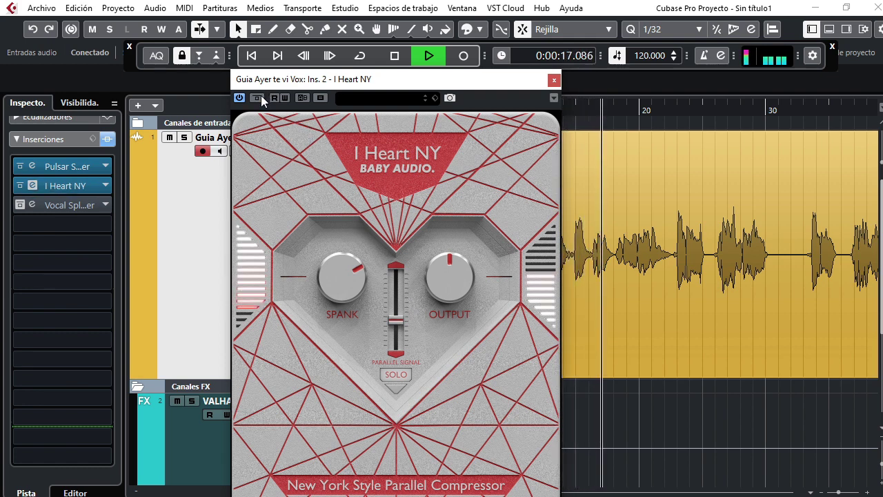
pyautogui.moveTo(389, 296); pyautogui.dragTo(403, 297)
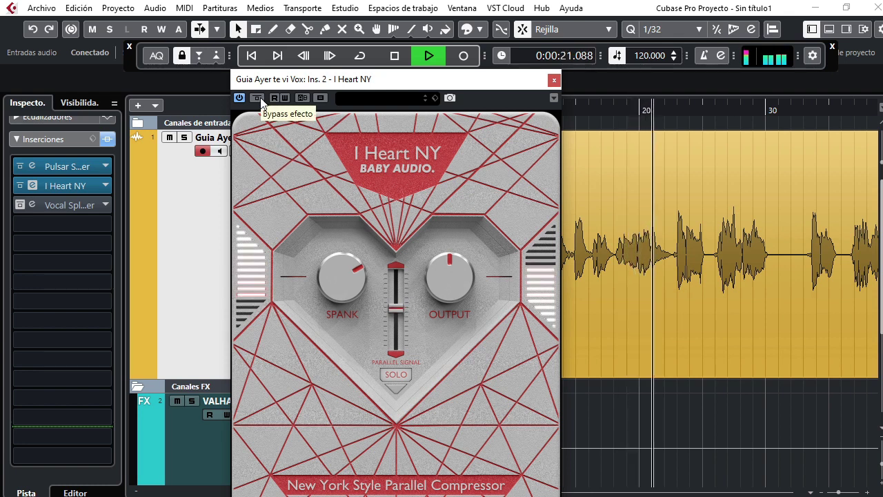
# Replay the vocal from the start comparing I Heart NY bypassed and active, and stop with the effect active and the cursor at zero
pyautogui.click(390, 59)
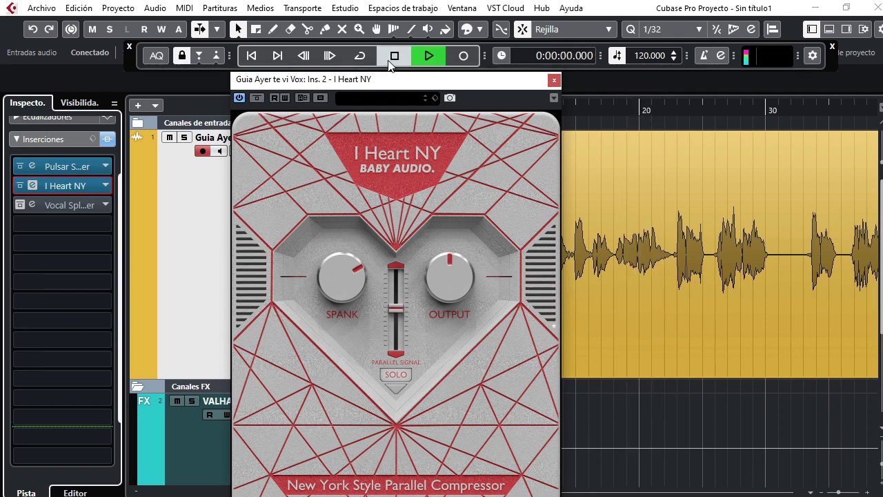
pyautogui.press('space')
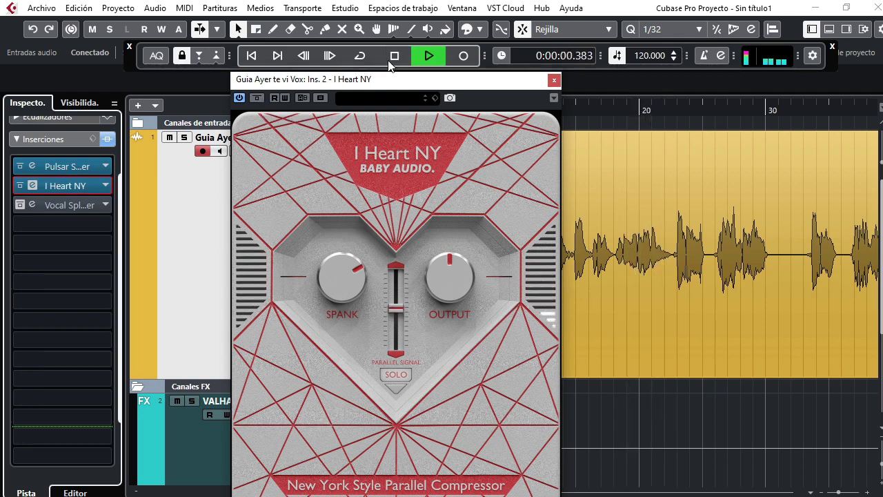
pyautogui.click(258, 98)
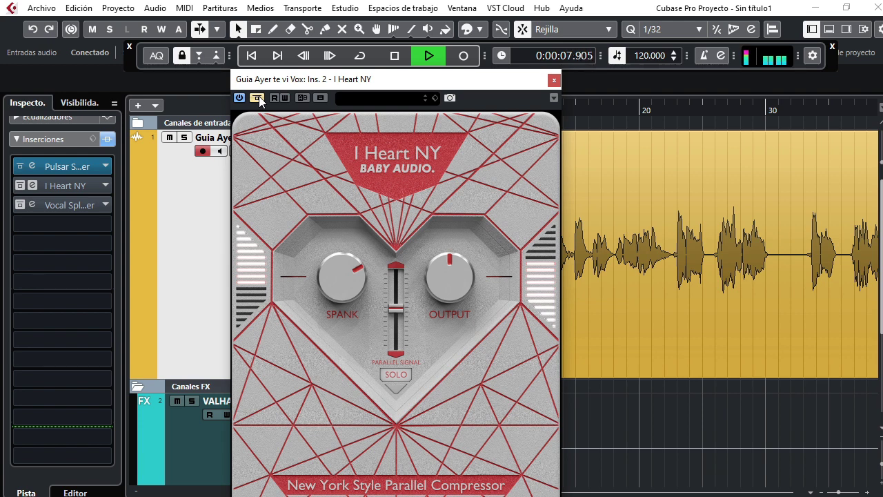
pyautogui.click(258, 99)
pyautogui.click(259, 97)
pyautogui.click(258, 97)
pyautogui.press('space')
pyautogui.click(395, 55)
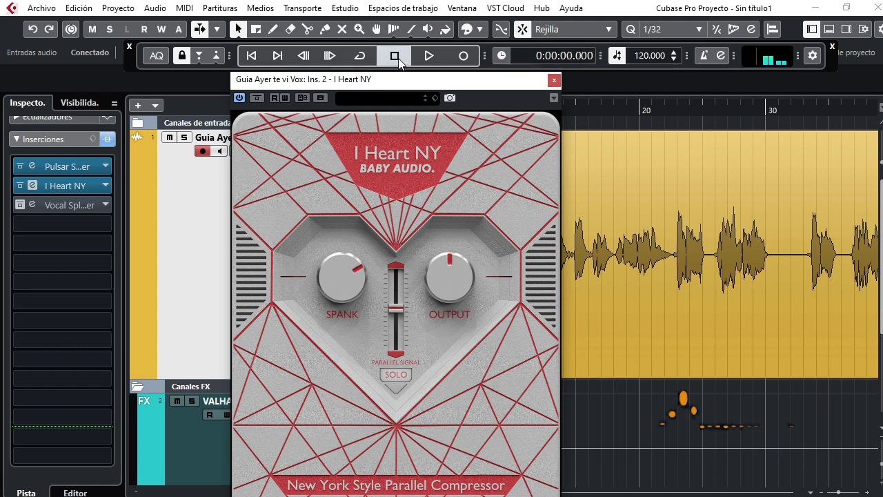
# Close I Heart NY, open the Vocal Splitter insert out of bypass, and position its window just below the transport bar
pyautogui.click(554, 81)
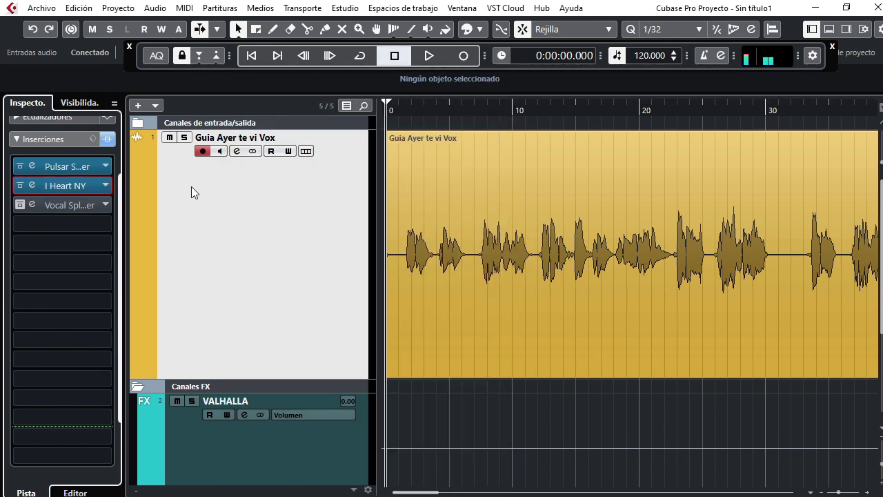
pyautogui.click(32, 205)
pyautogui.moveTo(338, 114); pyautogui.dragTo(341, 88)
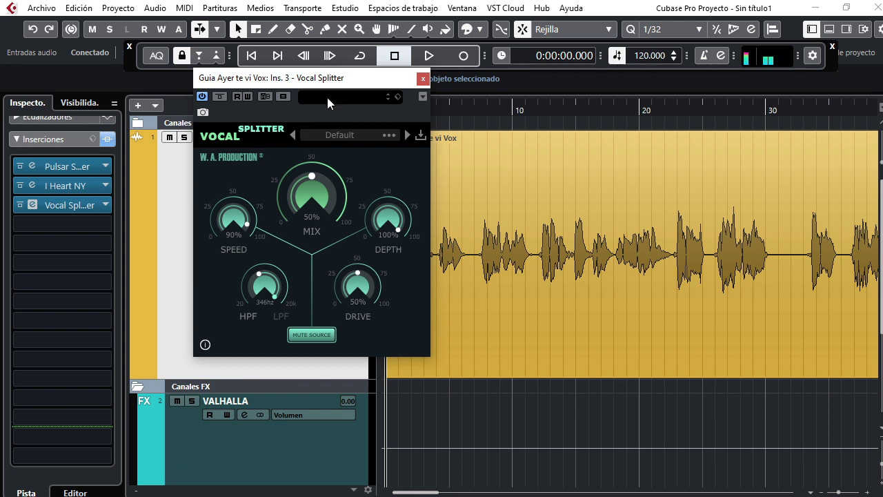
pyautogui.moveTo(369, 79); pyautogui.dragTo(372, 106)
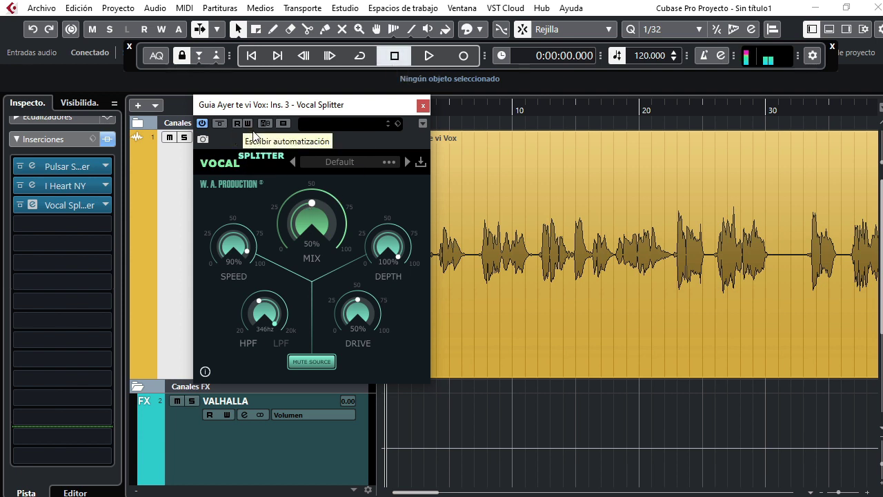
# Set Vocal Splitter's Mix to 40% while the vocal plays, and stop playback
pyautogui.press('space')
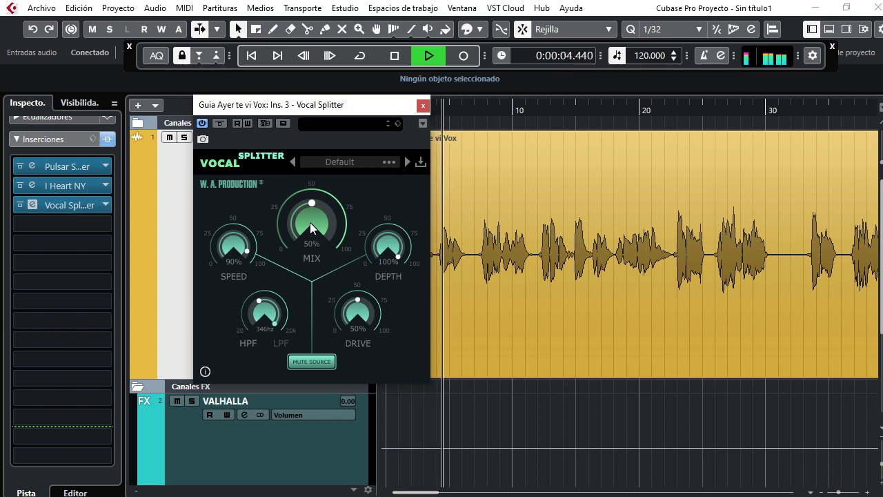
pyautogui.moveTo(310, 222)
pyautogui.mouseDown()
pyautogui.moveTo(318, 161)
pyautogui.moveTo(302, 274)
pyautogui.moveTo(315, 339)
pyautogui.moveTo(307, 235)
pyautogui.moveTo(317, 218)
pyautogui.moveTo(317, 232)
pyautogui.mouseUp()
pyautogui.click(394, 56)
# Audition the vocal with Vocal Splitter bypassed and active, close the plugin window, and return the stopped cursor to the start
pyautogui.click(428, 55)
pyautogui.click(221, 124)
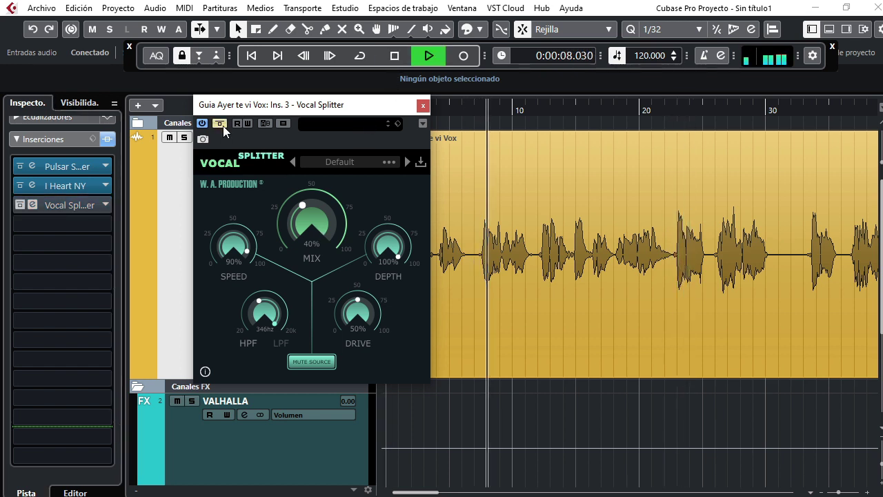
pyautogui.click(221, 125)
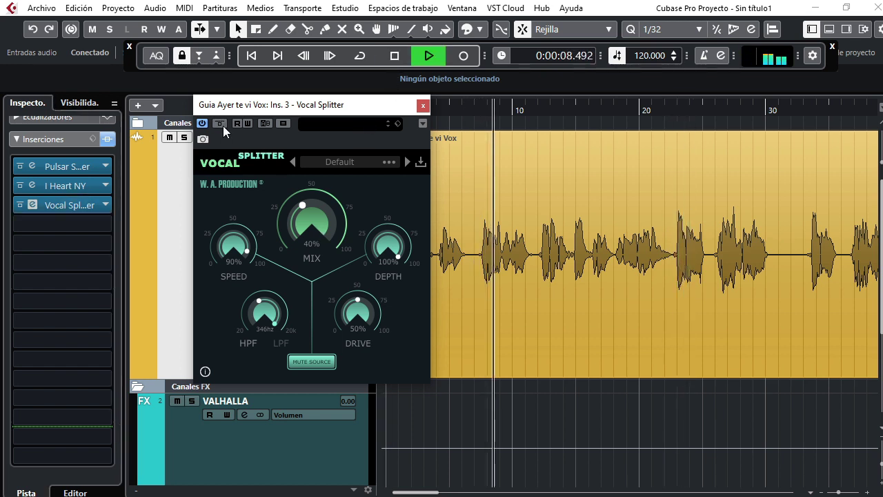
pyautogui.click(423, 105)
pyautogui.click(400, 59)
pyautogui.click(400, 59)
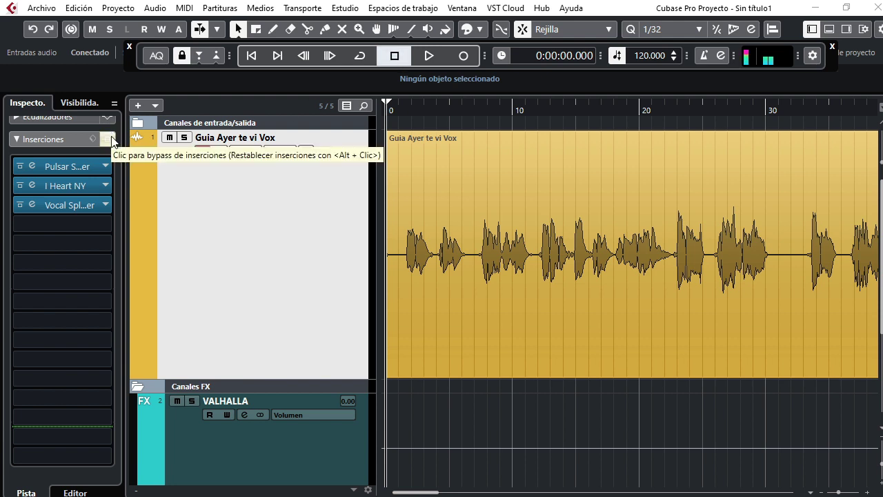
# Play the vocal while comparing all inserts bypassed and active, leave them active, and place the stopped cursor at about 1.3 seconds
pyautogui.press('space')
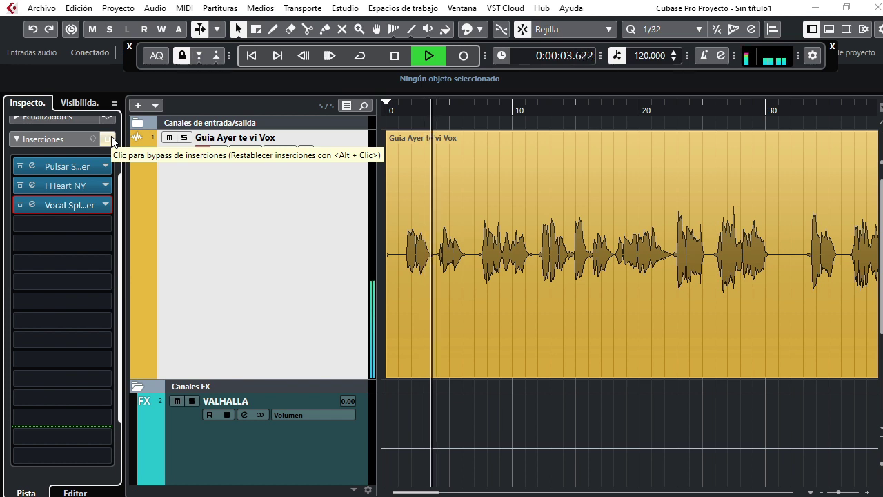
pyautogui.click(109, 140)
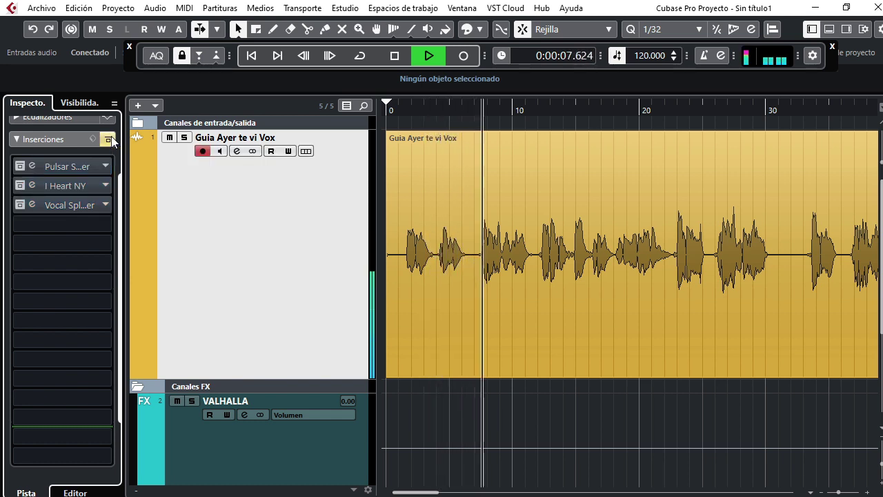
pyautogui.click(111, 140)
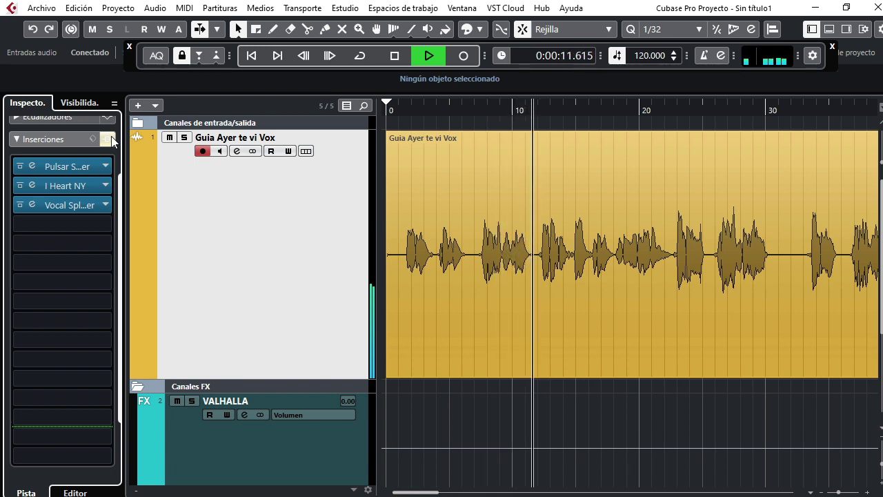
pyautogui.click(111, 140)
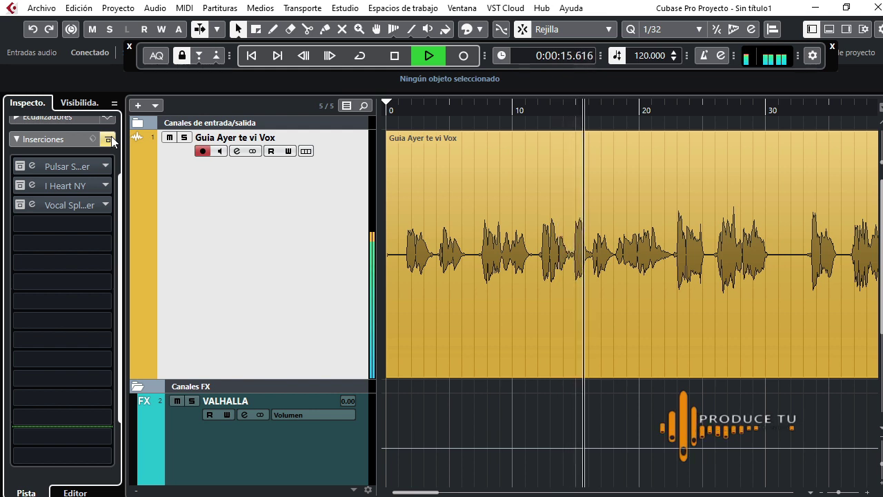
pyautogui.click(111, 140)
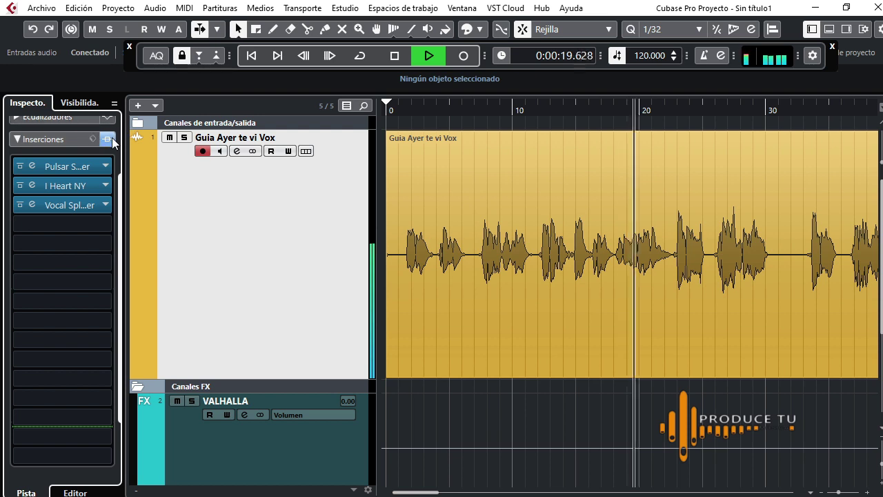
pyautogui.click(112, 138)
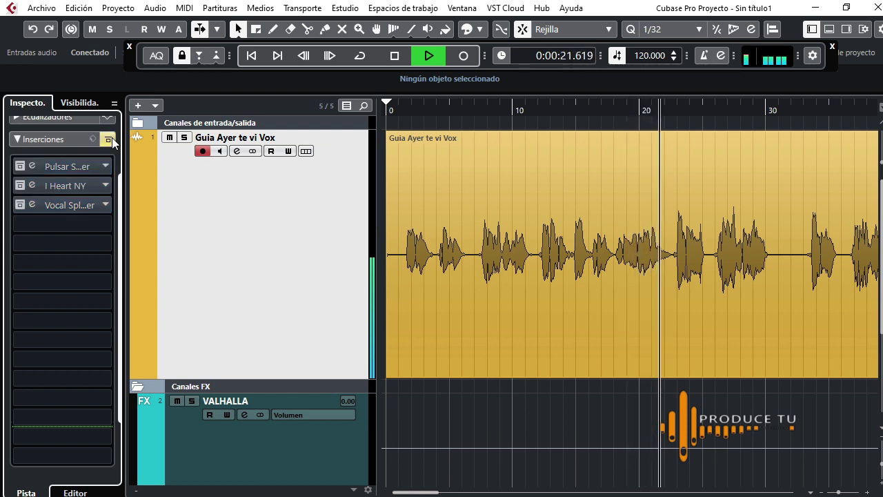
pyautogui.press('space')
pyautogui.click(112, 138)
pyautogui.click(401, 107)
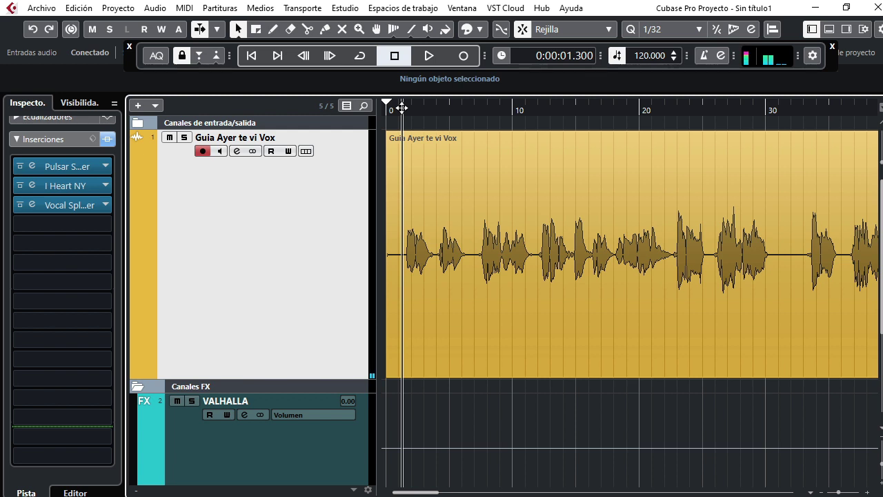
# Examine the ValhallaSupermassive insert settings on the VALHALLA FX track, and close the plugin and the insert list
pyautogui.click(326, 454)
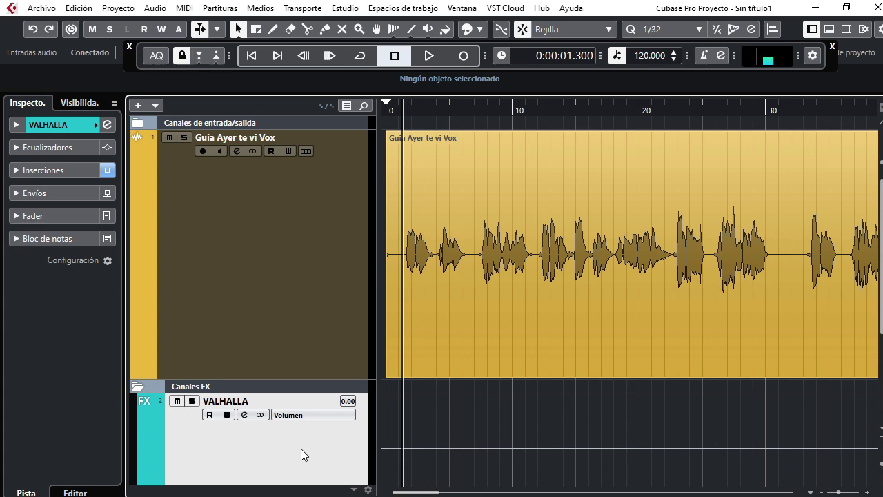
pyautogui.click(71, 171)
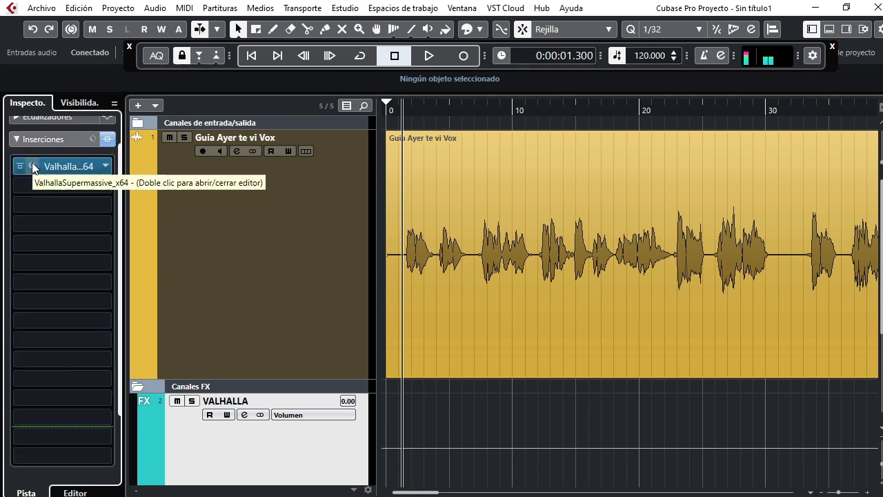
pyautogui.doubleClick(43, 166)
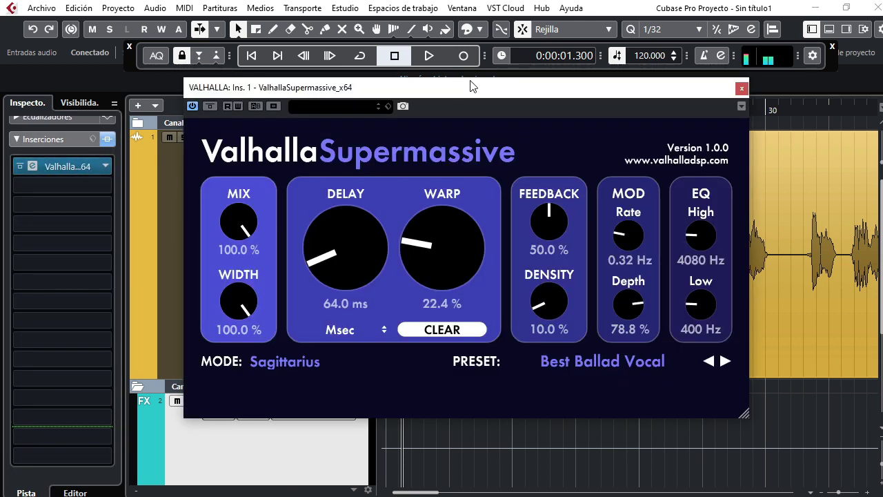
pyautogui.click(742, 89)
pyautogui.click(49, 139)
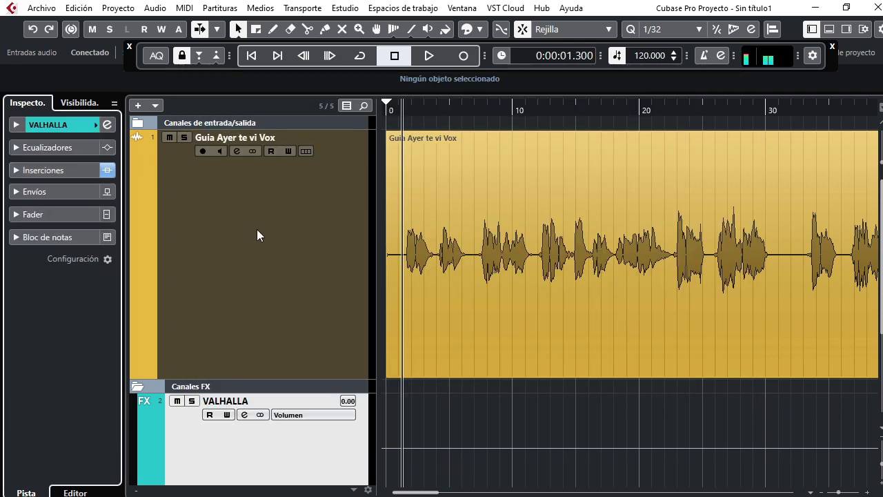
# Set the vocal track's send to VALHALLA to -18 dB and activate the send
pyautogui.click(257, 229)
pyautogui.click(39, 137)
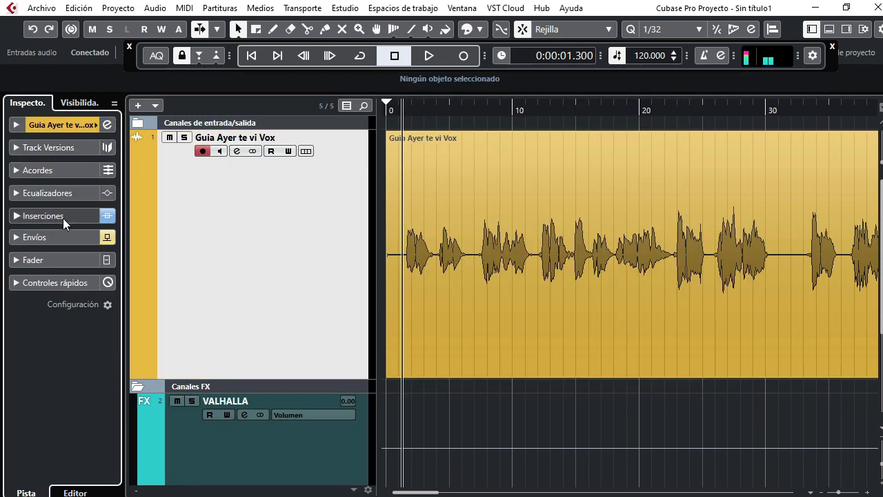
pyautogui.click(55, 235)
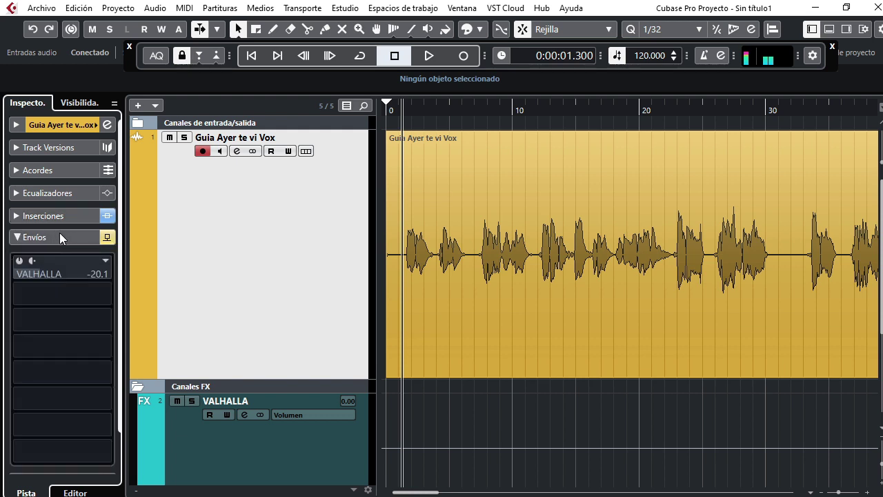
pyautogui.click(104, 263)
pyautogui.click(83, 318)
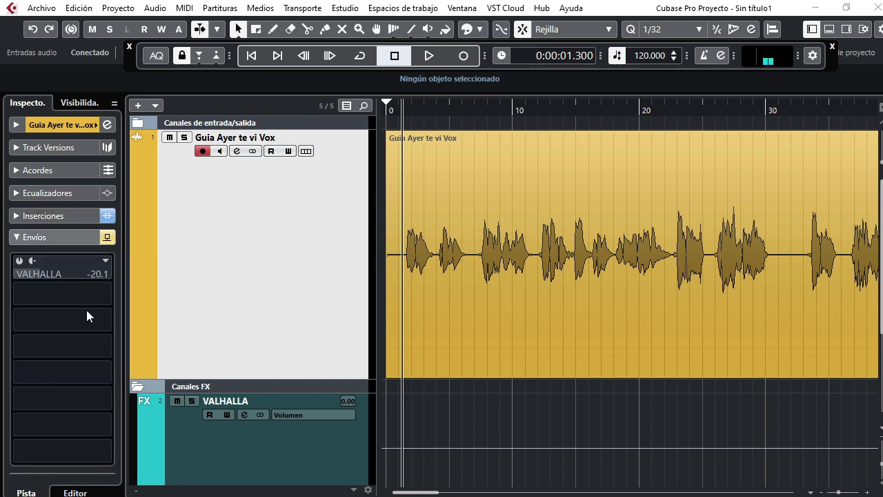
pyautogui.doubleClick(70, 274)
pyautogui.write('-18')
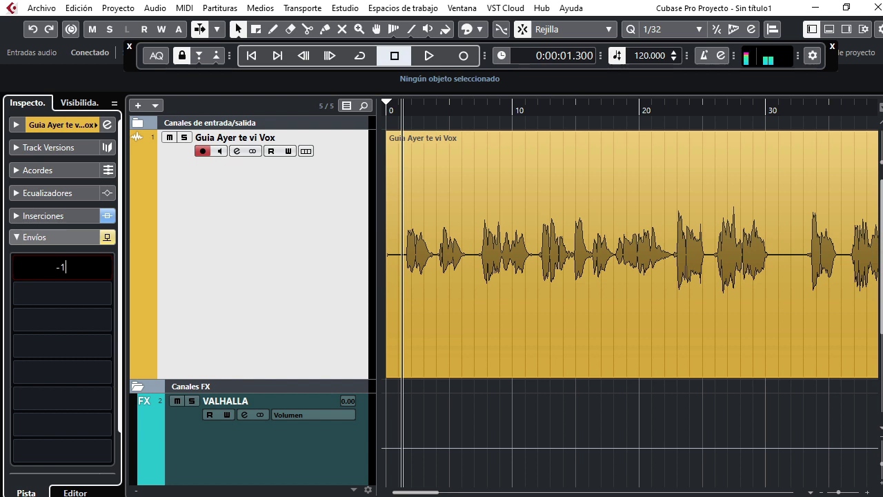
pyautogui.press('Return')
pyautogui.click(107, 237)
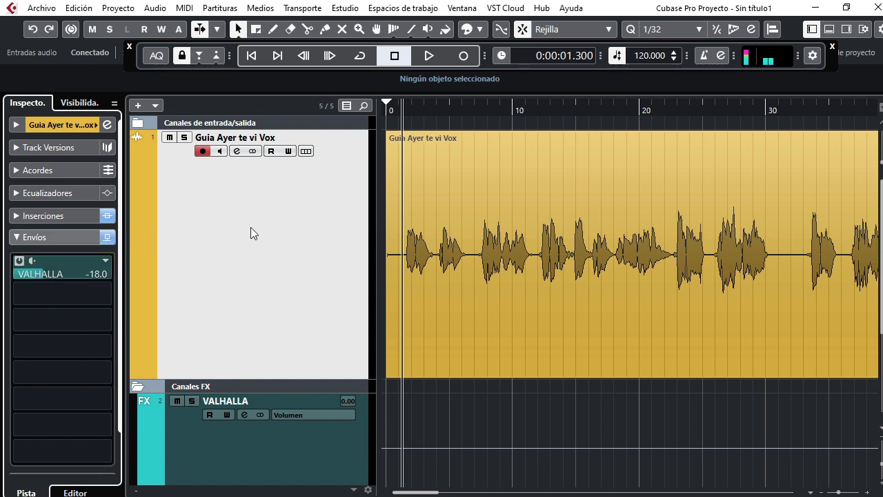
# Audition the vocal with the inserts and the VALHALLA send active, and stop playback
pyautogui.press('space')
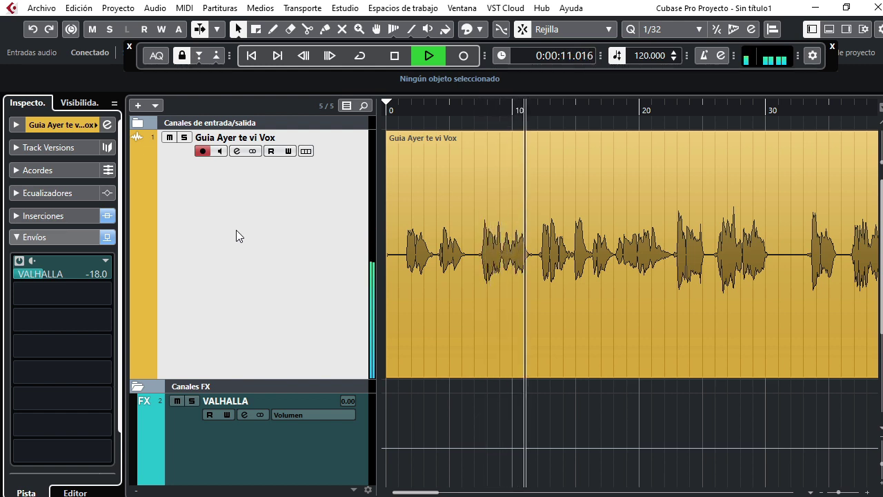
pyautogui.press('space')
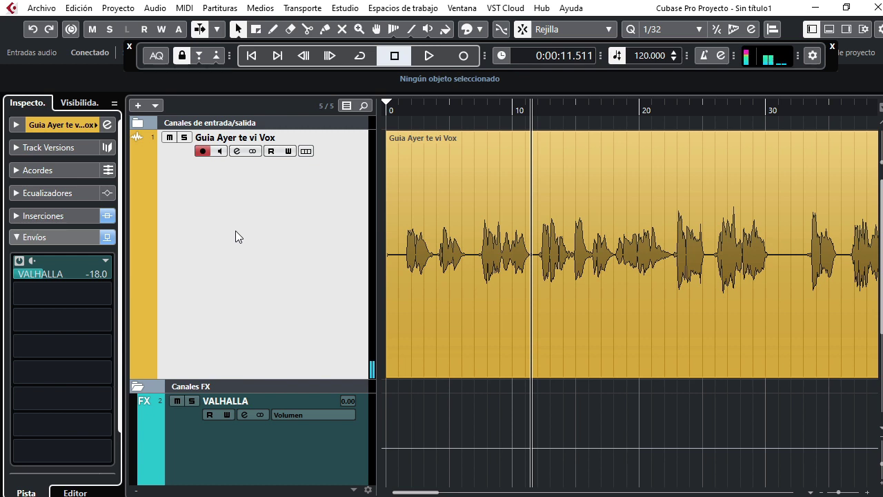